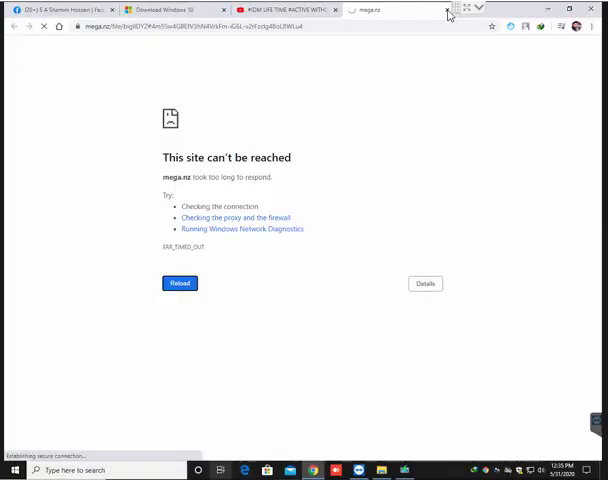
Restore the browser to a smaller window and search Google for 'MEGA' in a new tab.
left_click(449, 10)
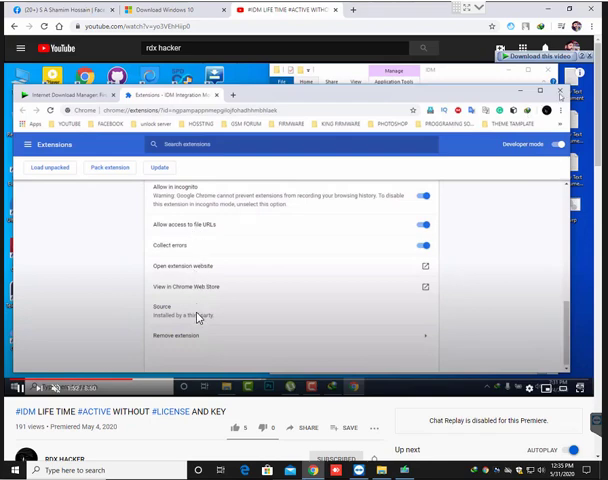
scroll(197, 328, "down", 1)
scroll(197, 328, "down", 2)
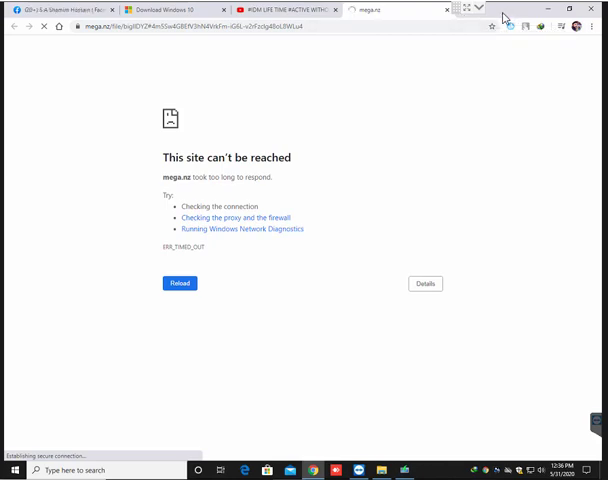
mouse_move(503, 16)
left_mouse_down()
mouse_move(500, 70)
mouse_move(440, 31)
left_mouse_up()
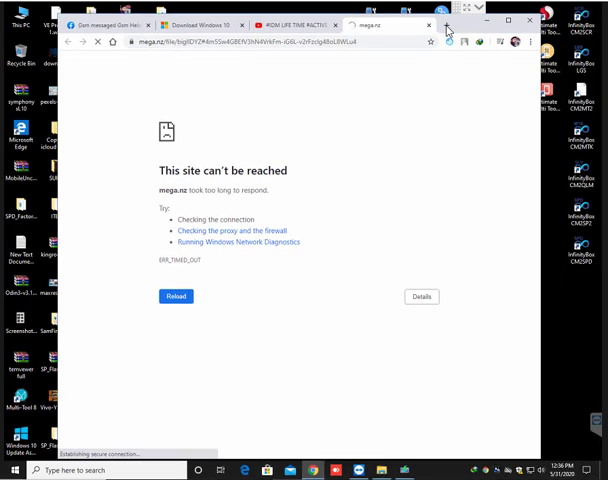
left_click(446, 25)
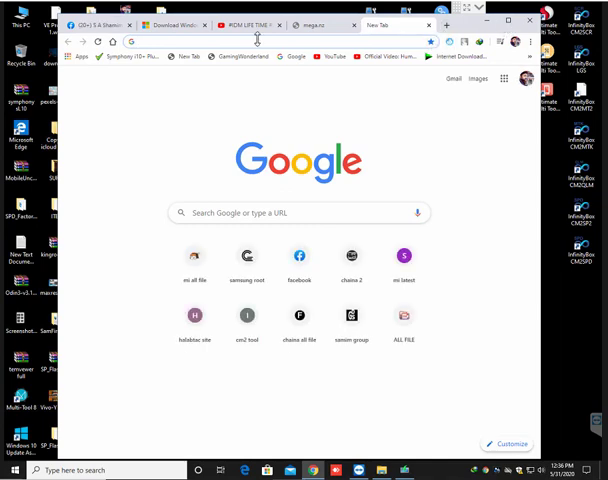
left_click(257, 40)
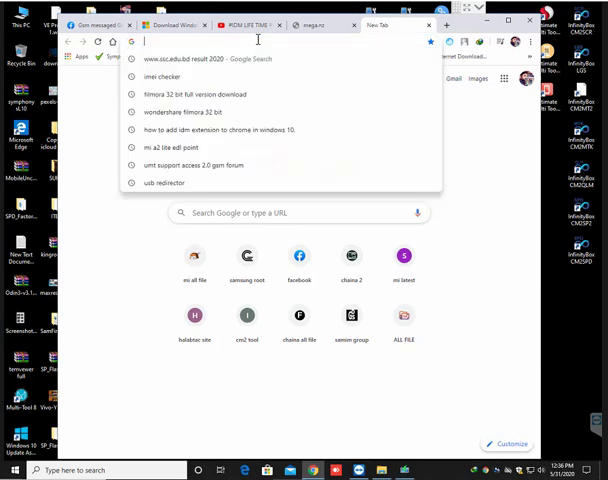
type("ME")
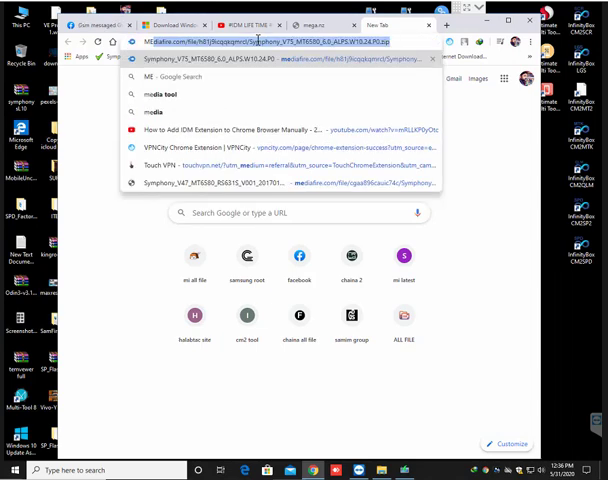
type("GA")
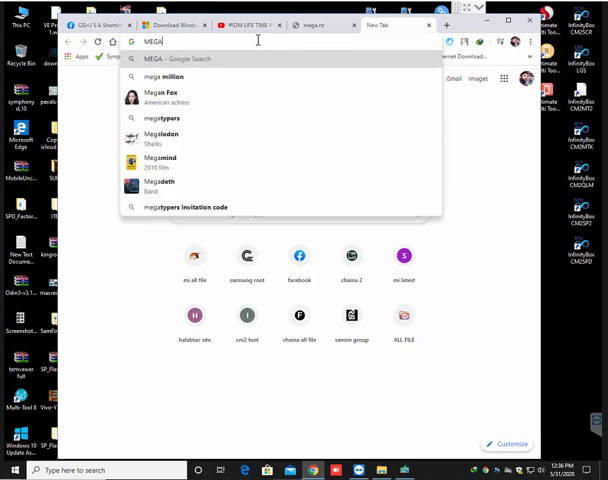
key("Return")
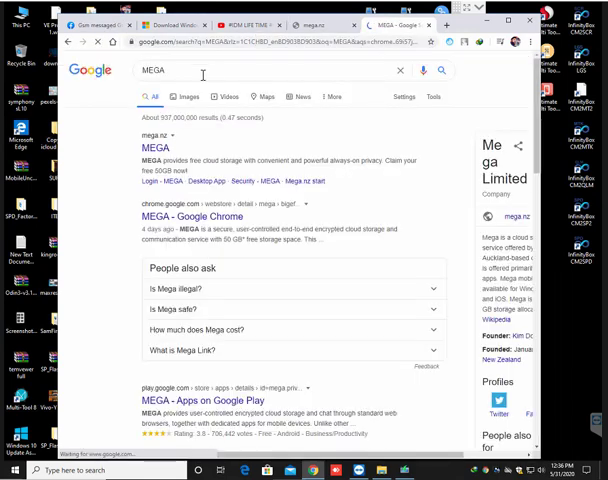
Maximize the window and dismiss the location prompt, then open mega.nz in a new tab and return to the results.
left_click(508, 22)
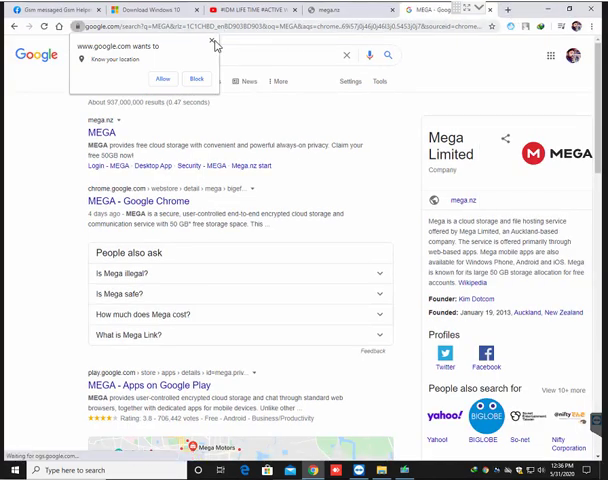
left_click(214, 45)
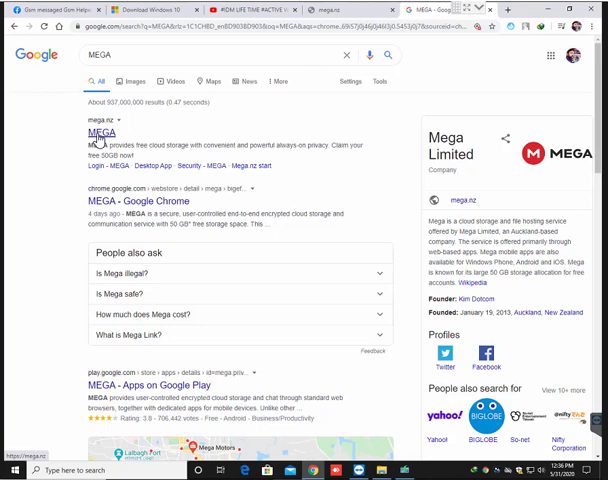
right_click(99, 138)
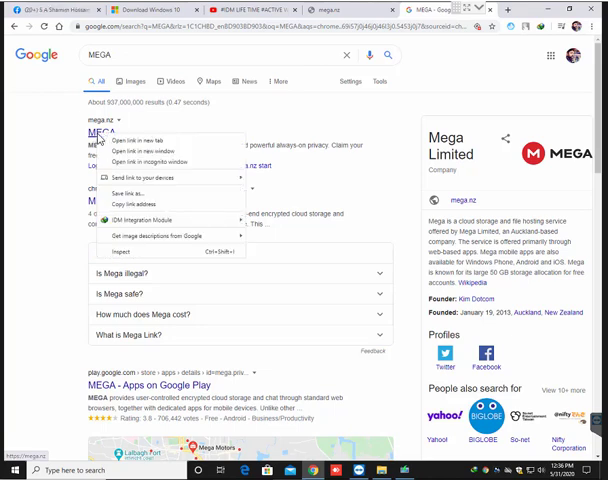
left_click(125, 141)
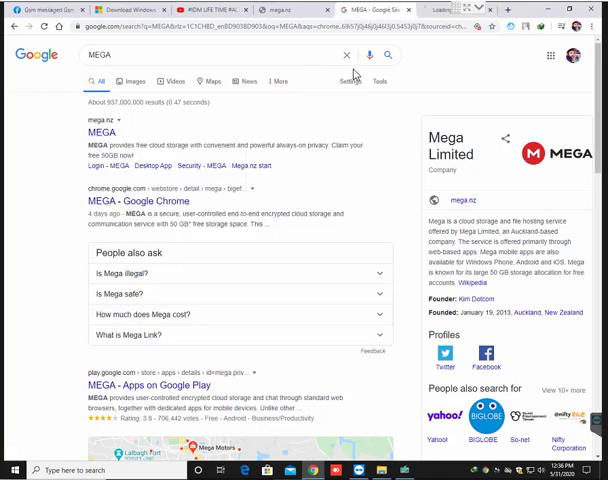
left_click(441, 10)
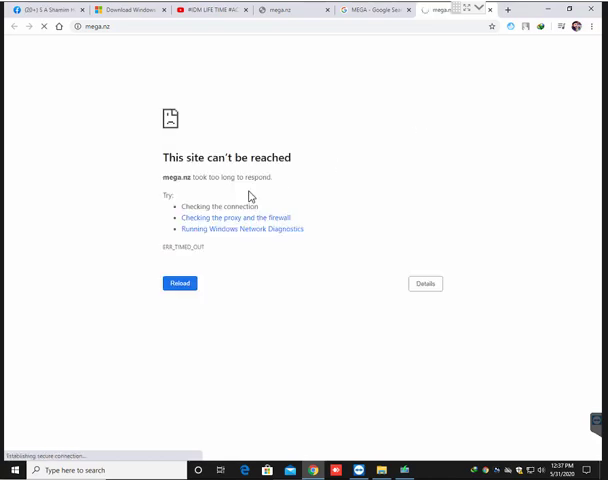
left_click(368, 10)
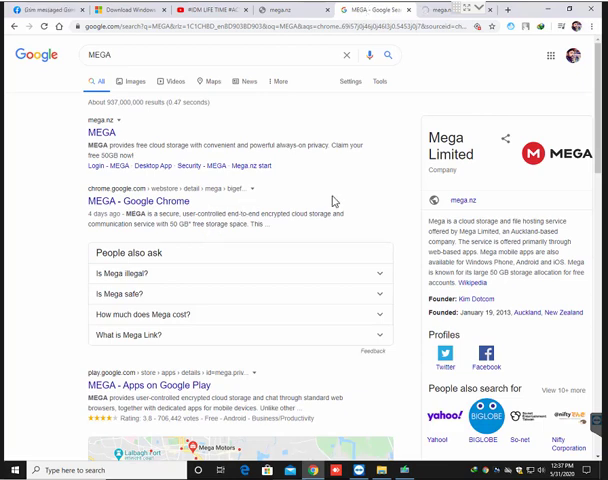
scroll(158, 250, "down", 3)
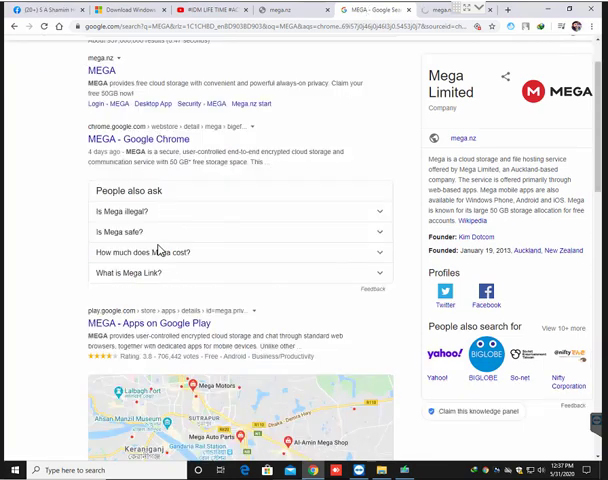
scroll(158, 250, "down", 3)
scroll(158, 250, "down", 3)
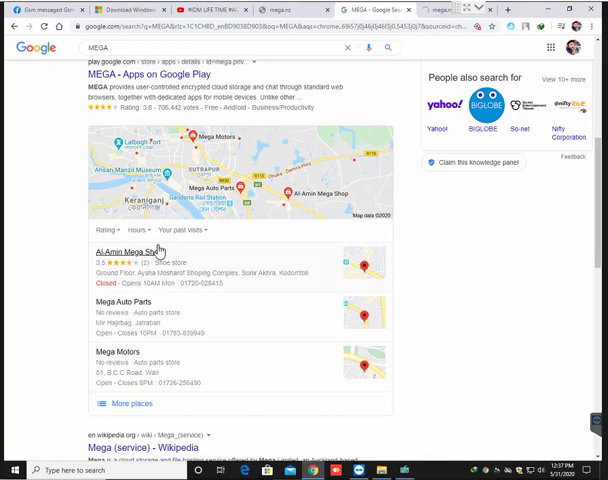
scroll(158, 250, "down", 3)
scroll(158, 250, "up", 3)
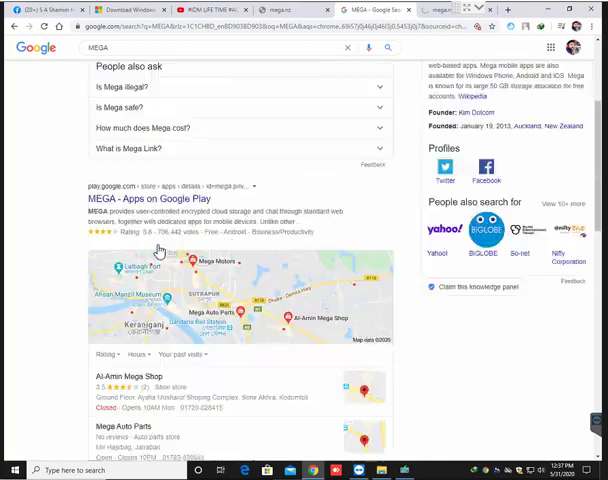
scroll(158, 250, "up", 3)
scroll(161, 212, "up", 3)
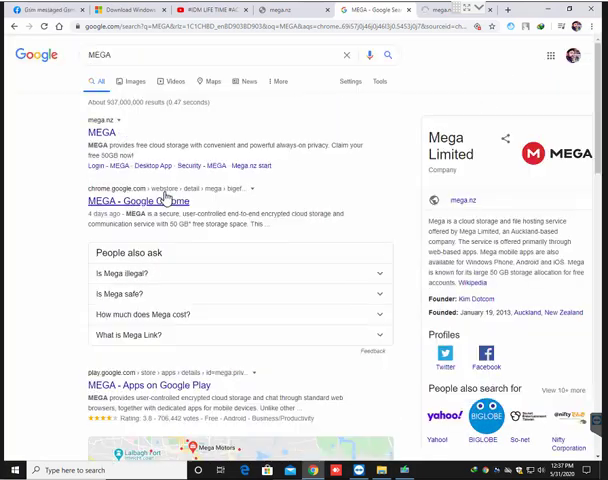
Change the search to 'mega extension' and open the MEGA Chrome Web Store page.
left_click(159, 55)
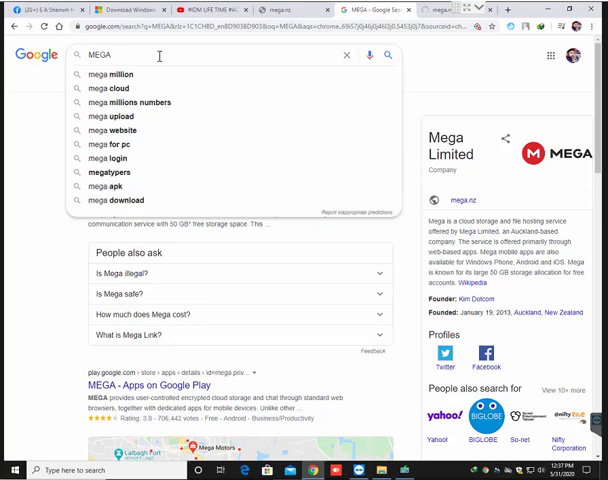
type(" E")
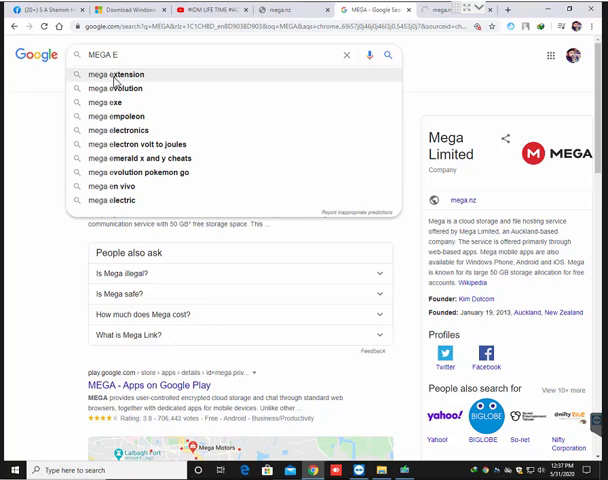
left_click(115, 74)
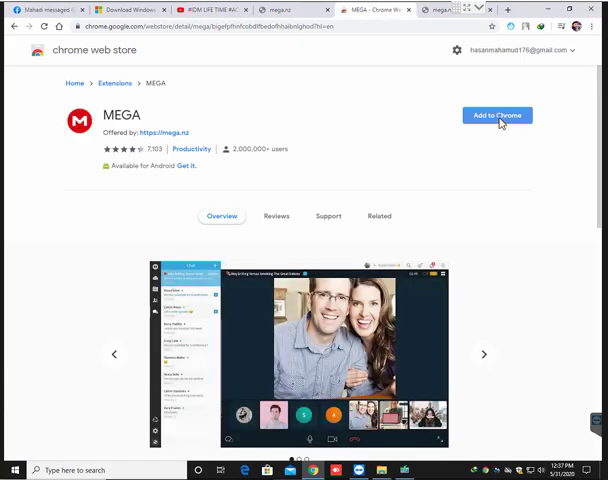
Add the MEGA extension to Chrome and confirm the installation.
left_click(500, 121)
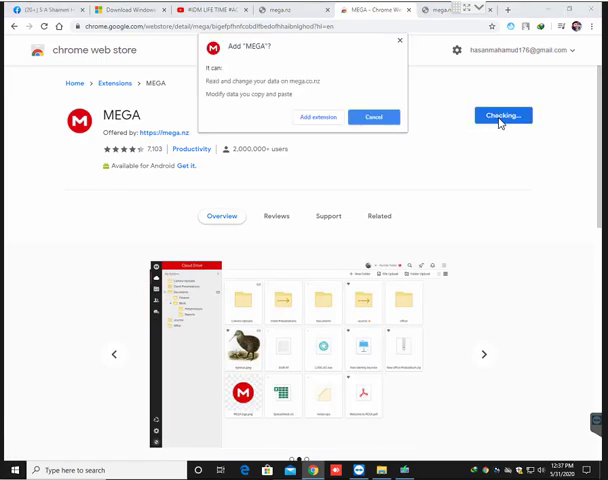
left_click(316, 119)
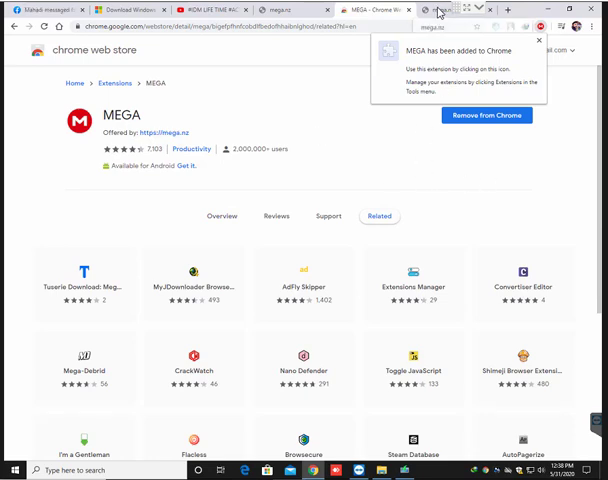
Reload the mega.nz and IDM.rar tabs through the extension, then download the 10.6 MB IDM.rar.
left_click(439, 12)
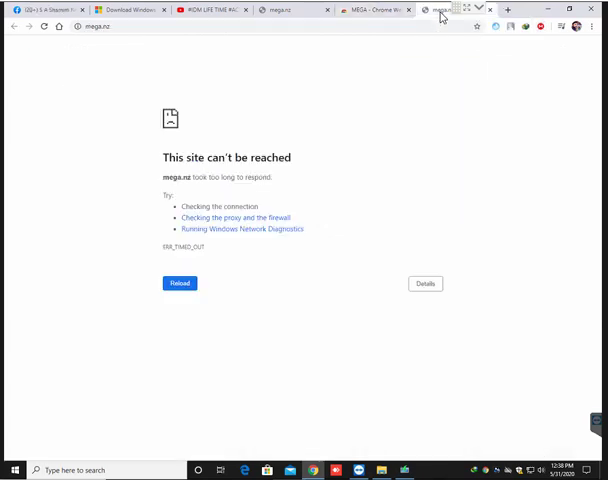
left_click(43, 27)
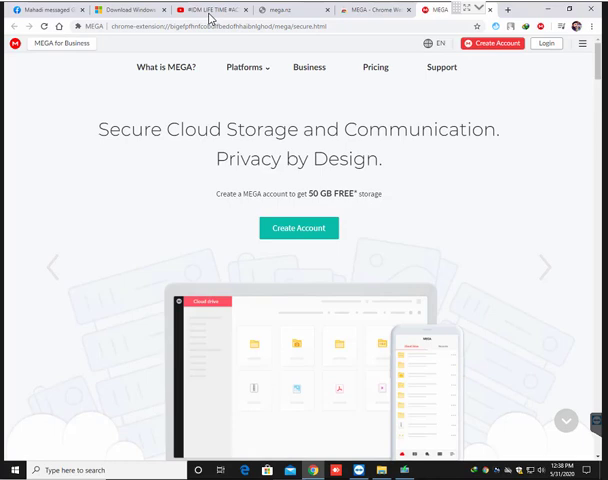
left_click(278, 11)
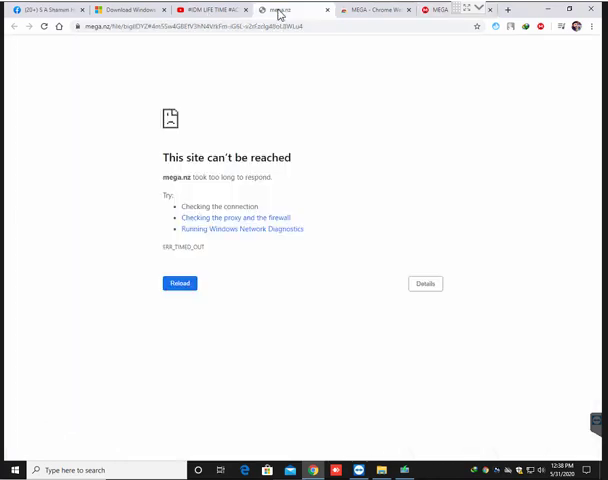
left_click(44, 28)
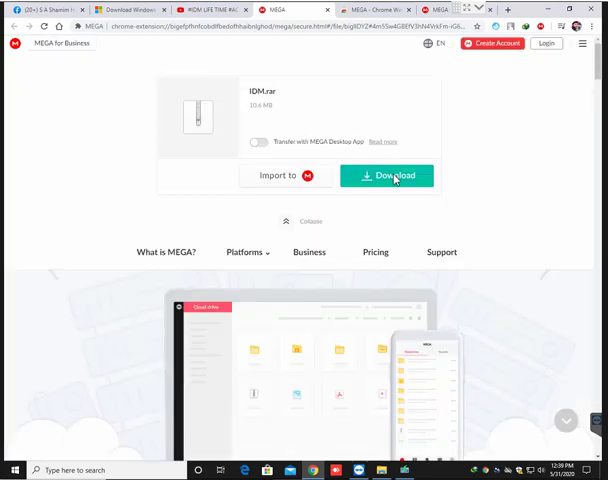
left_click(394, 178)
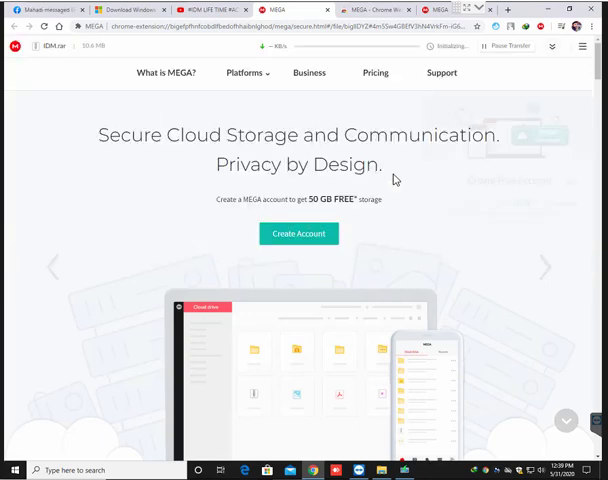